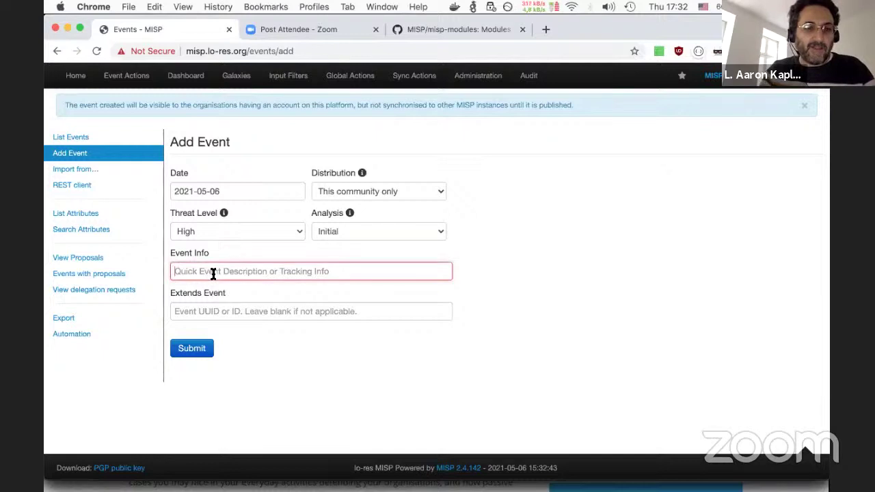
- Create the event with the event info "Test COF for FIRST"
text(TEST COF)
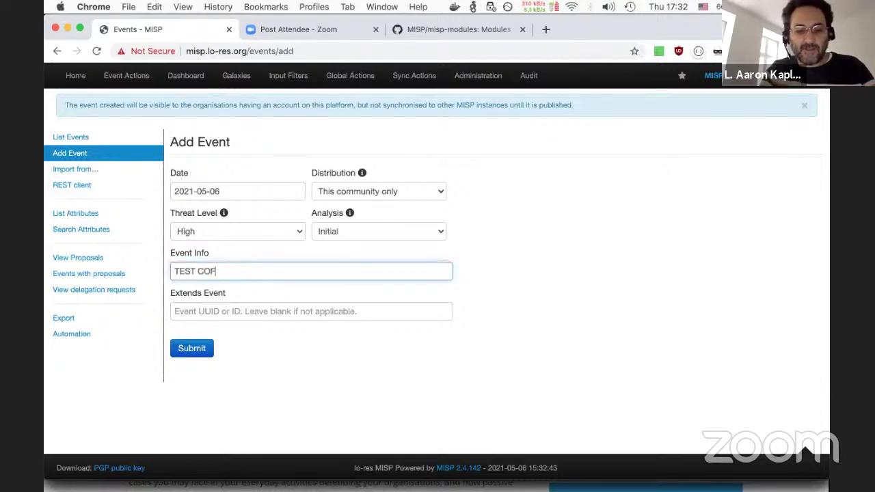
text( FOR FIRST)
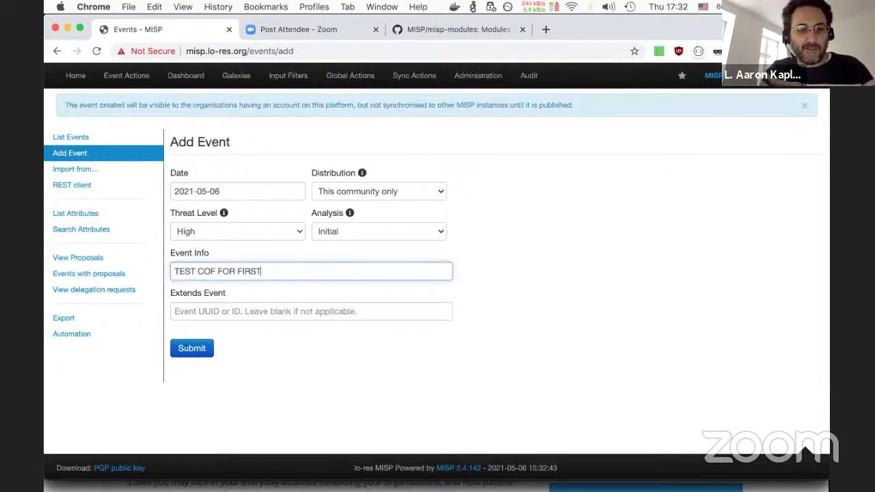
double_click(191, 271)
text(Test)
double_click(216, 272)
text(for)
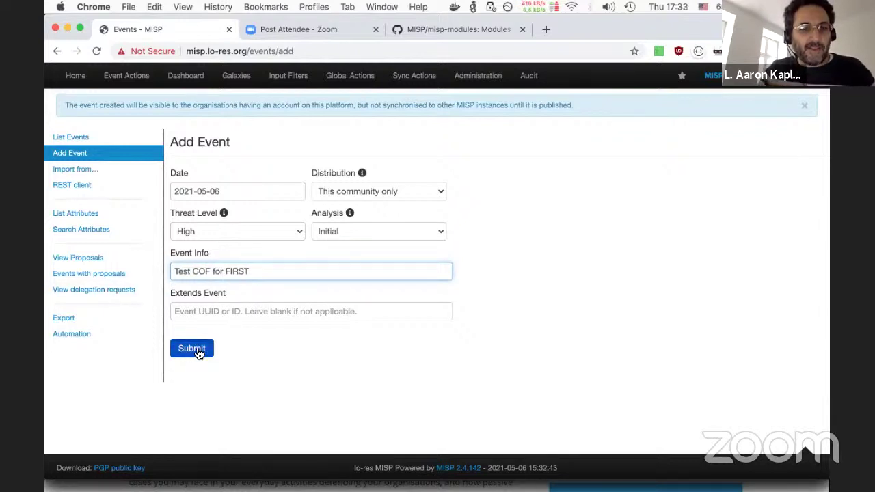
click(196, 350)
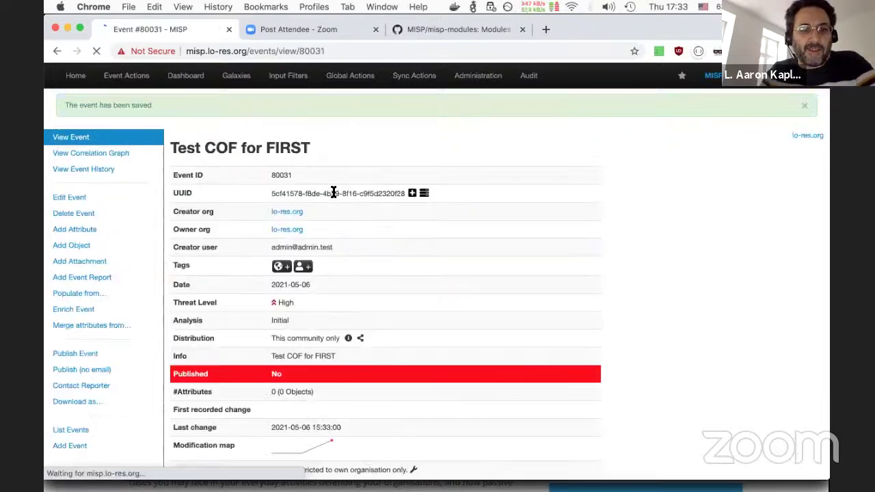
- Choose to populate the Test COF for FIRST event through the Cof2misp import module
scroll(393, 212, down, 5)
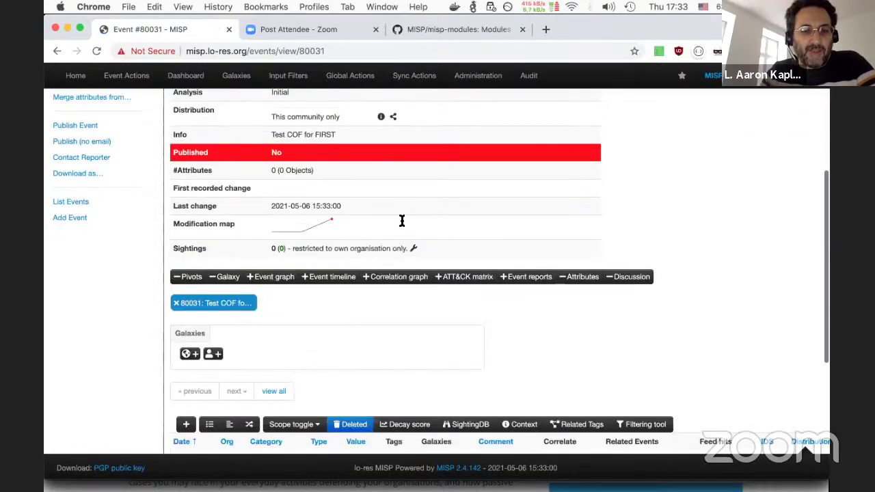
scroll(402, 220, down, 5)
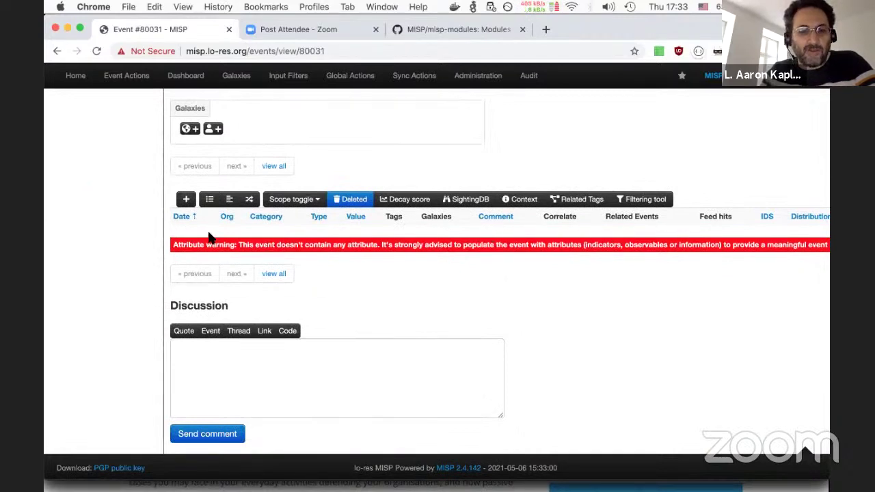
scroll(250, 253, up, 1)
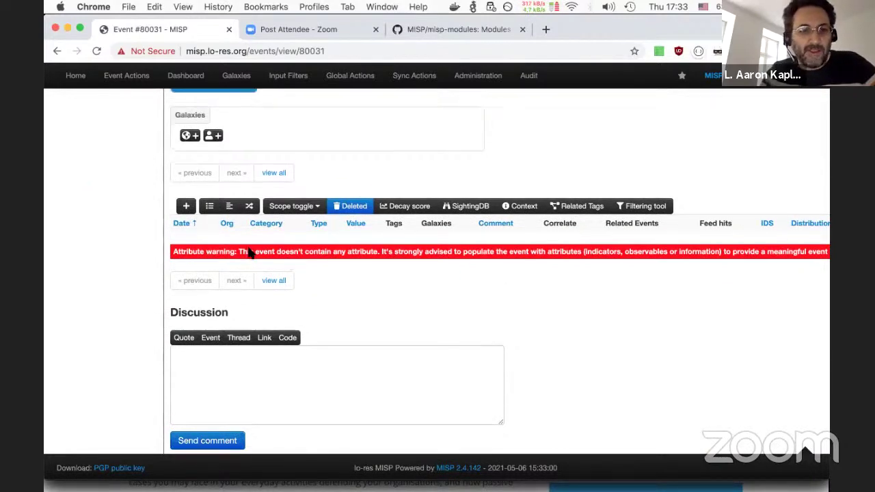
scroll(248, 250, up, 10)
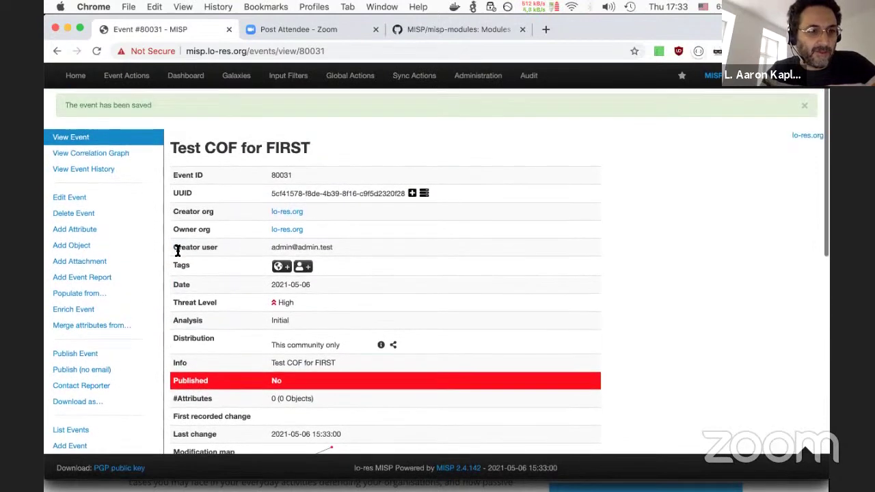
scroll(113, 246, down, 2)
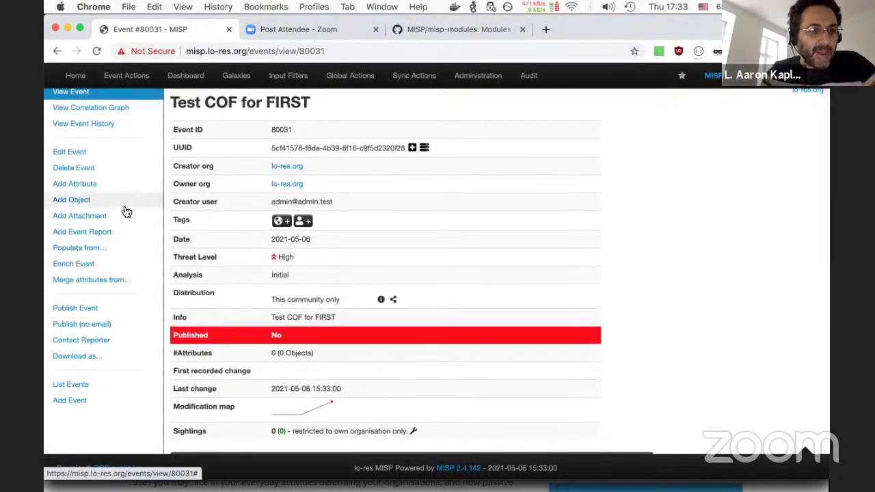
click(99, 251)
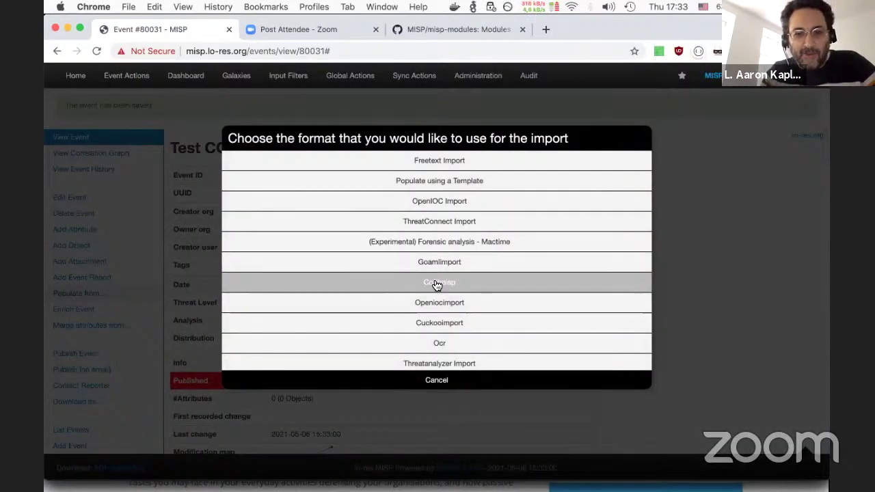
click(462, 286)
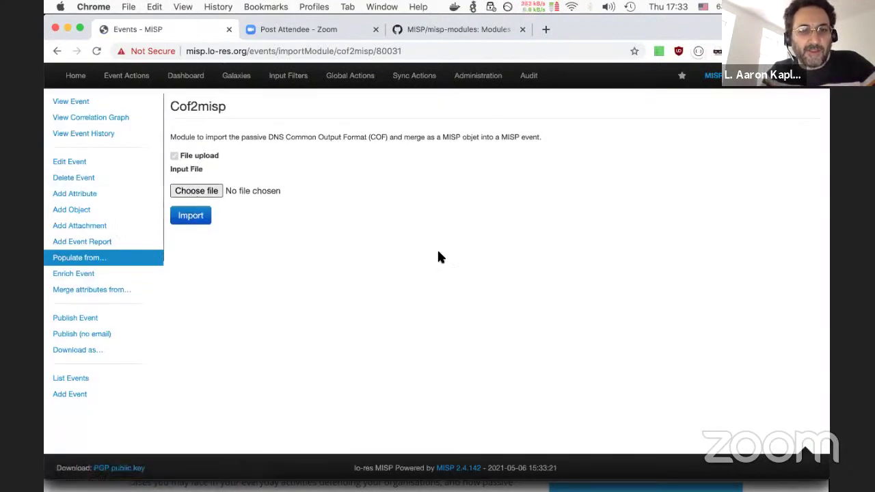
- Select westernunion.json from the fixtures folder as the input file and run the import
click(225, 119)
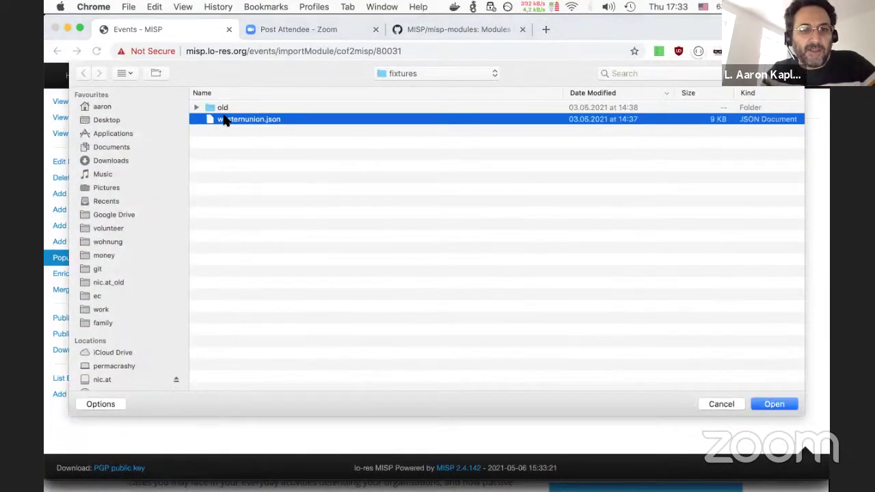
key(space)
key(space)
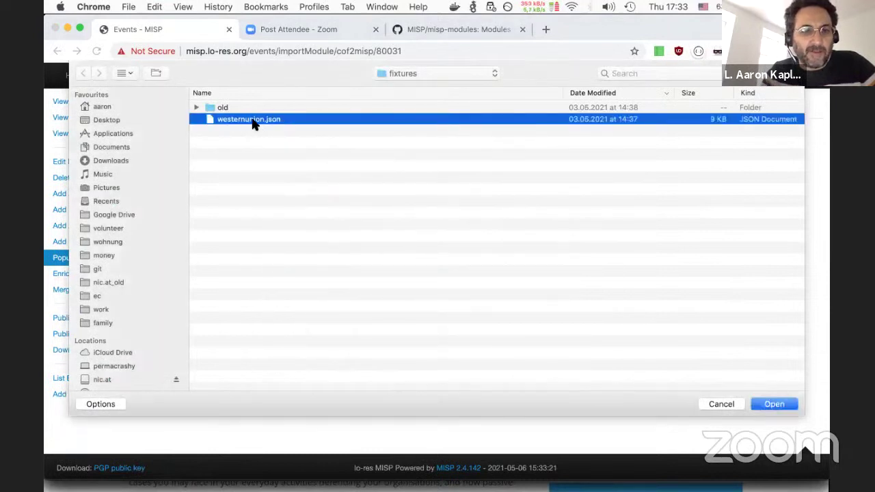
right_click(253, 123)
click(266, 156)
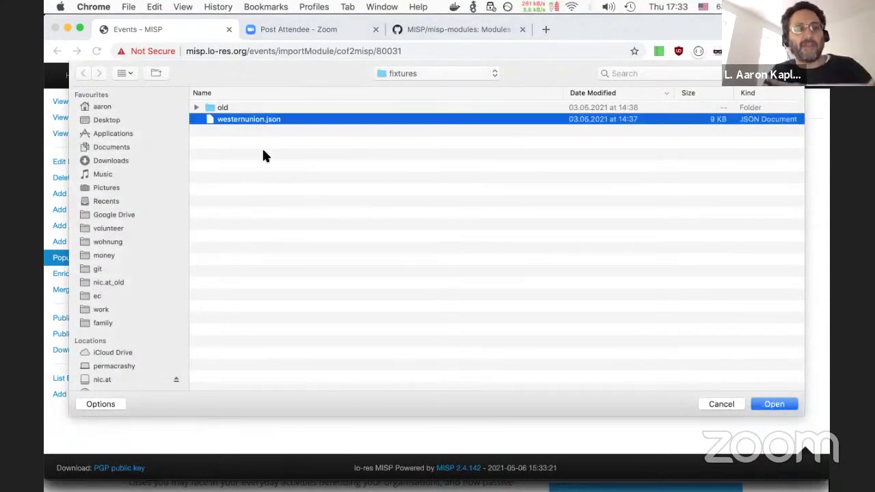
key(Return)
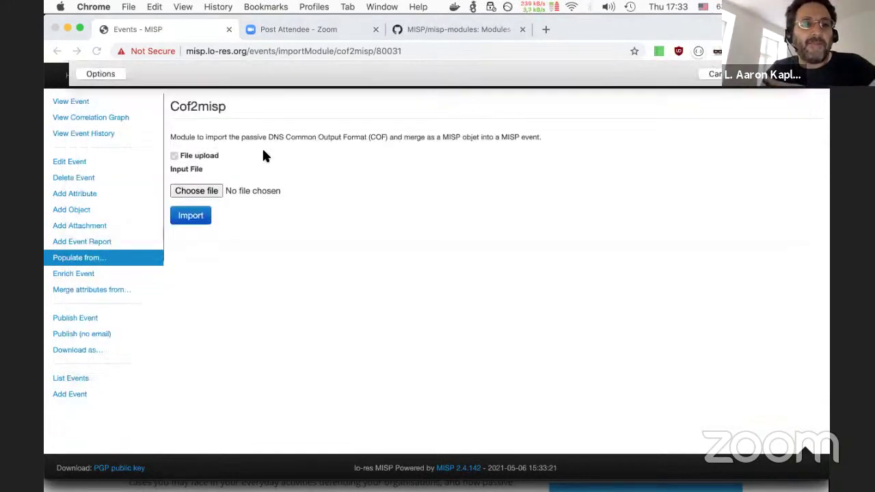
click(190, 215)
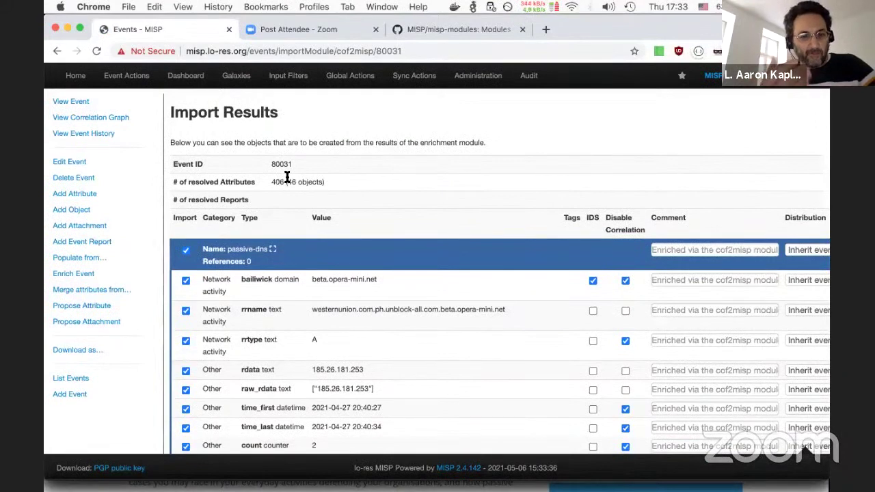
- Review the resolved passive-dns objects and submit all of them, including the final westernunion.com.uy object, to the event
scroll(222, 176, down, 1)
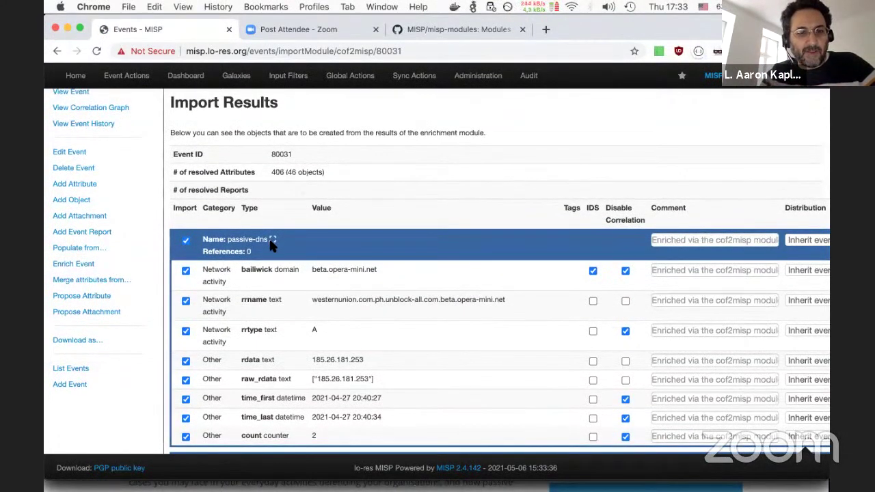
scroll(274, 236, down, 2)
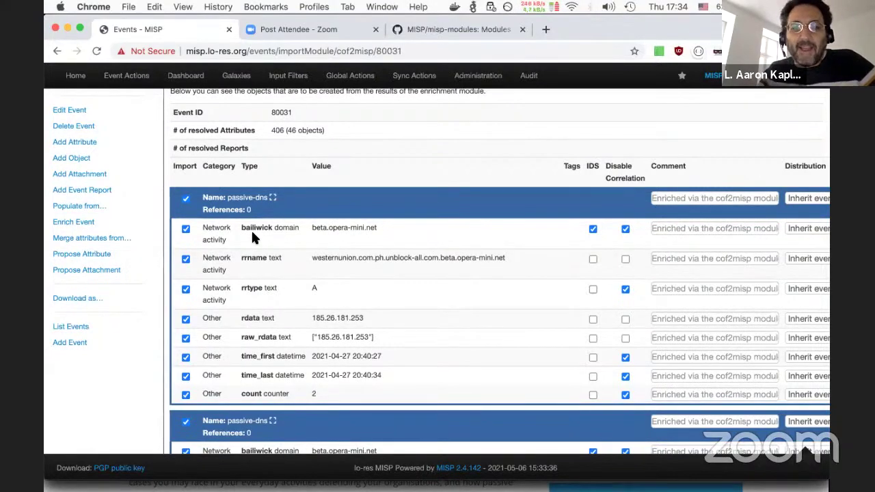
scroll(252, 233, down, 10)
scroll(252, 238, down, 10)
scroll(251, 235, down, 5)
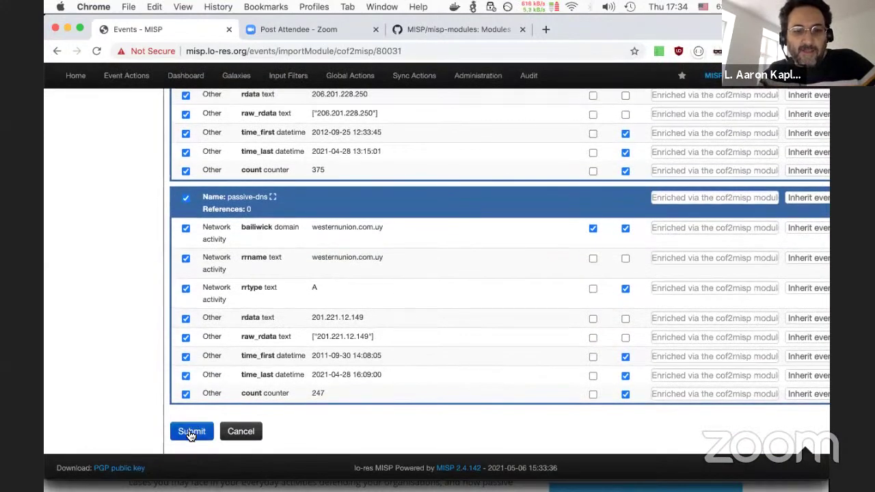
click(185, 197)
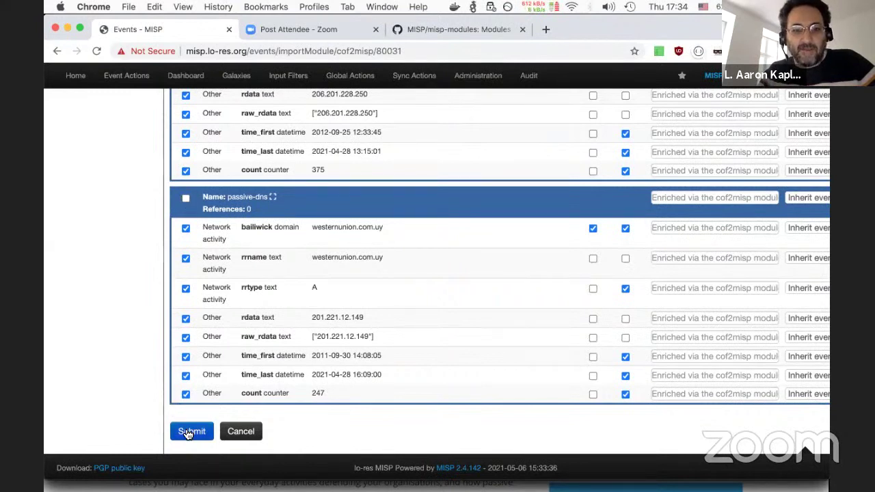
click(185, 198)
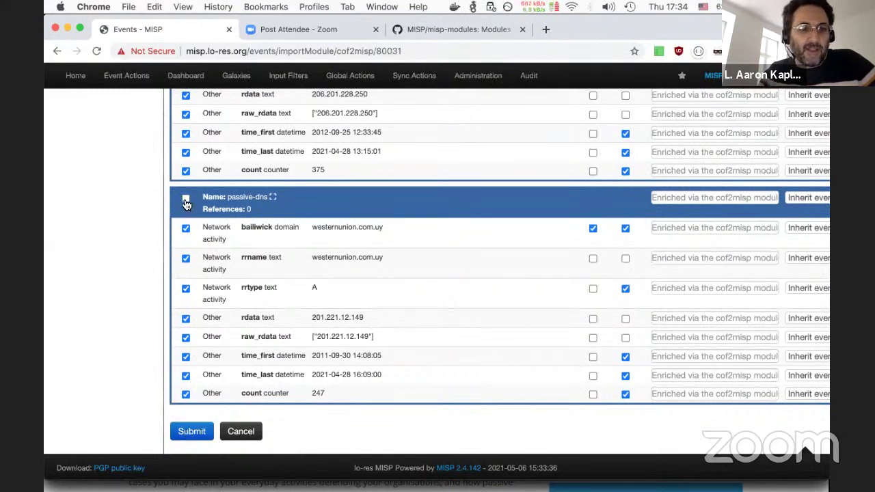
click(187, 432)
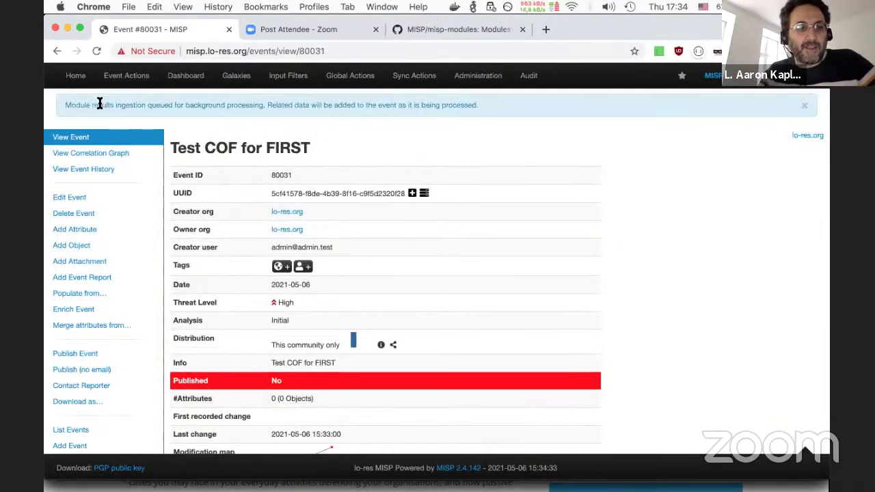
- Reload the event page and examine the imported passive-dns attributes, their correlations and the related events
click(275, 52)
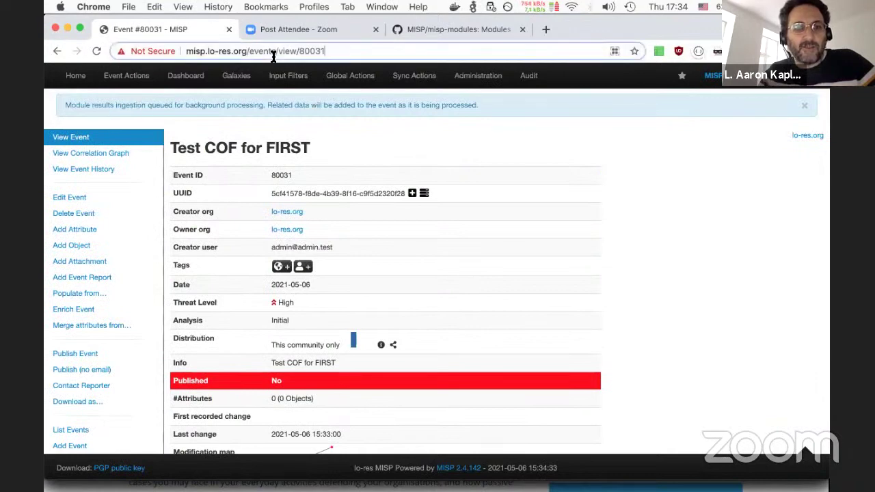
key(Return)
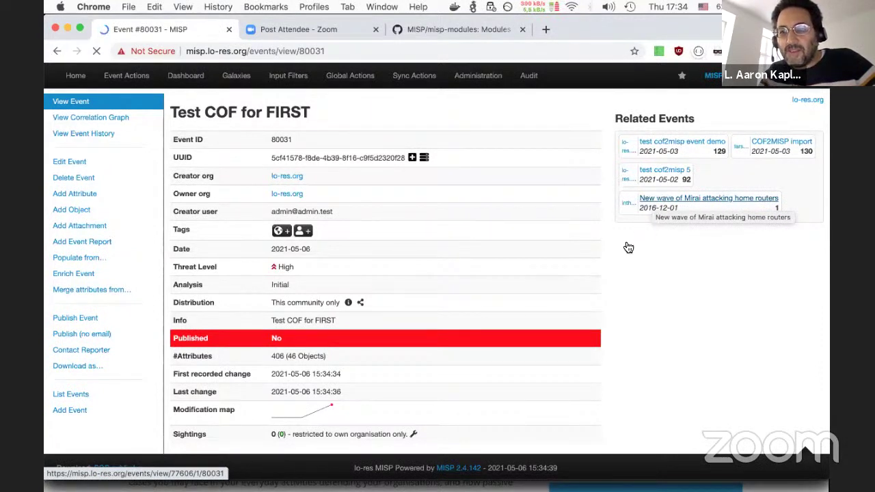
scroll(569, 230, down, 10)
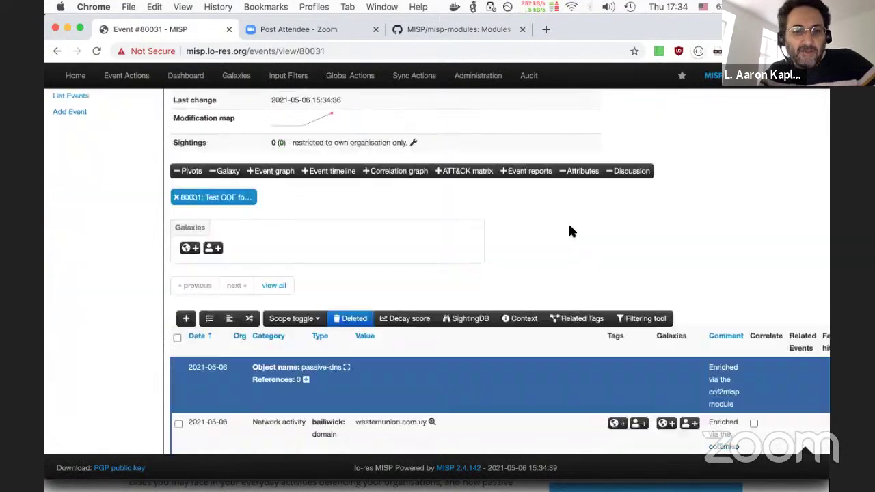
scroll(571, 230, down, 1)
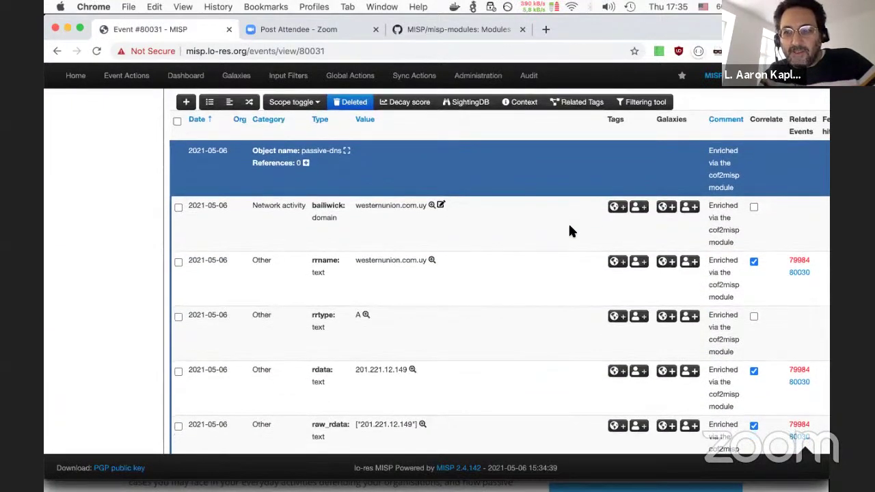
scroll(773, 247, up, 8)
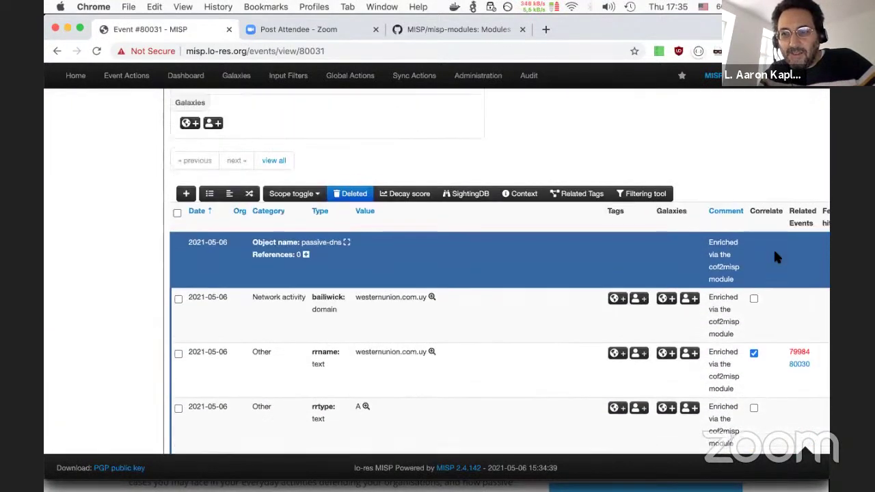
scroll(775, 253, up, 3)
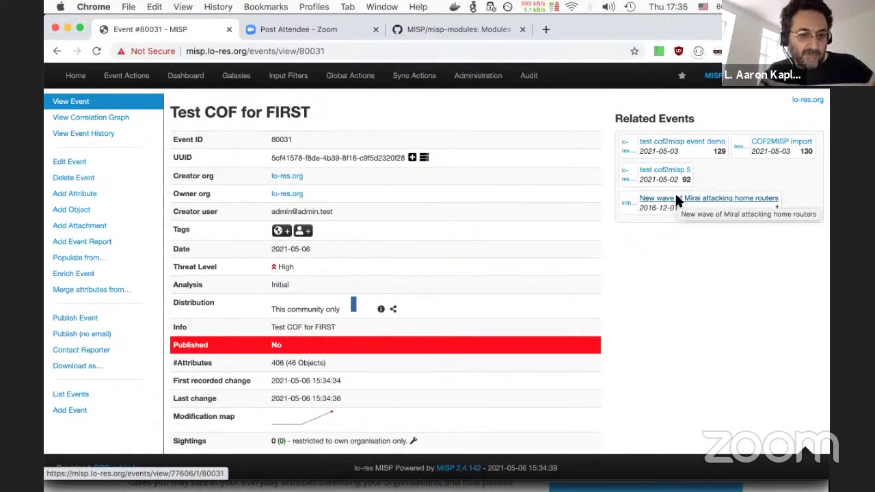
- Search the event page for "776" to locate the attribute correlating with the Mirai home routers event
scroll(655, 307, down, 3)
scroll(657, 311, down, 10)
scroll(742, 307, down, 6)
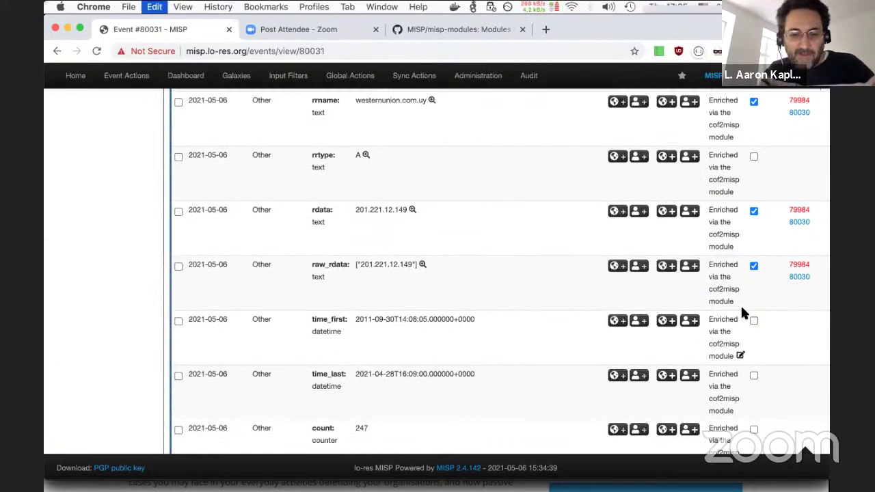
key(super+f)
text(776)
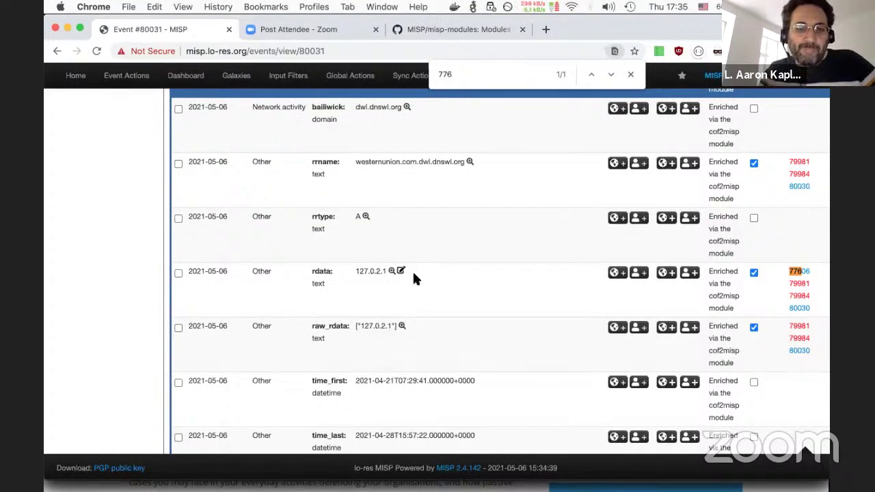
scroll(469, 206, up, 1)
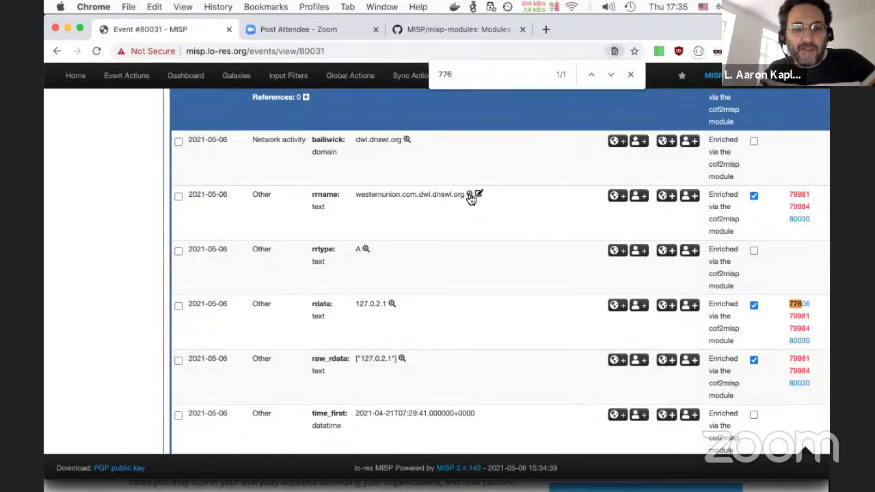
- View the Farsight Passivedns enrichment for the rrname westernunion.com.dwl.dnswl.org, close it, and look over the attribute rows
click(470, 196)
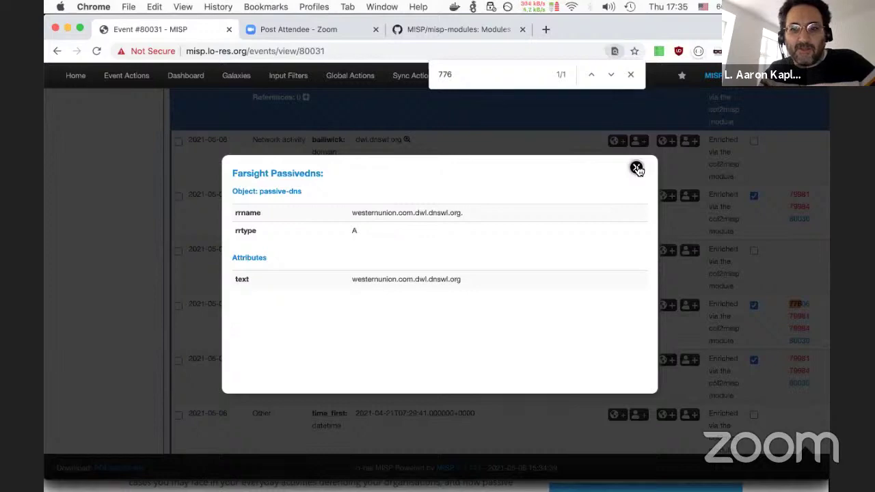
key(Escape)
scroll(582, 221, right, 5)
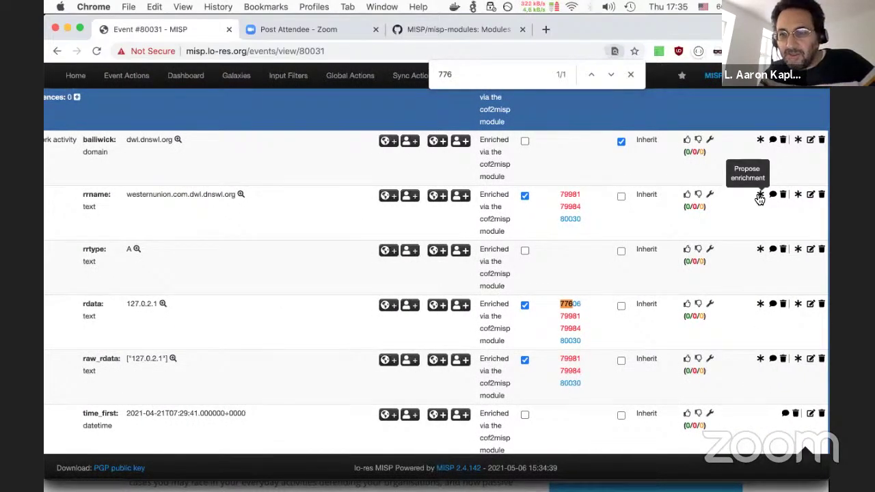
scroll(380, 227, left, 5)
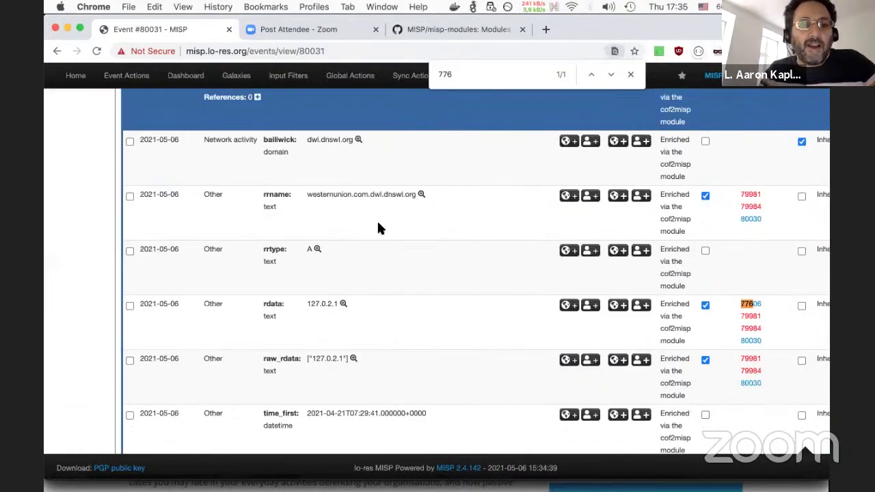
scroll(380, 229, down, 20)
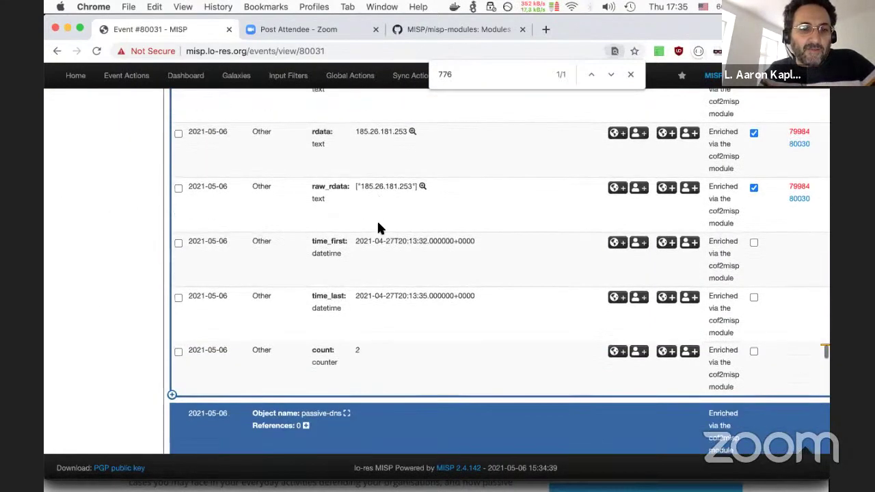
- Examine the attribute rows and correlations of the imported passive-dns objects, from the page's lower entries back to the event details
scroll(380, 228, down, 3)
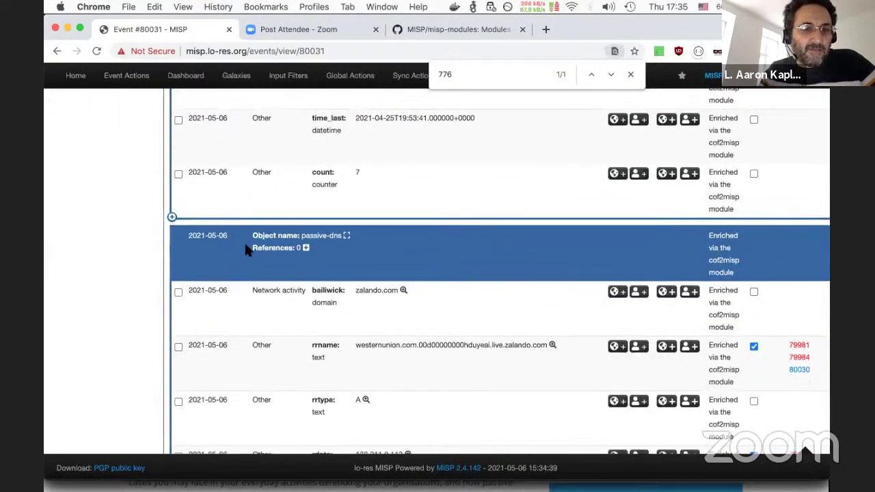
scroll(248, 251, down, 5)
scroll(247, 250, down, 10)
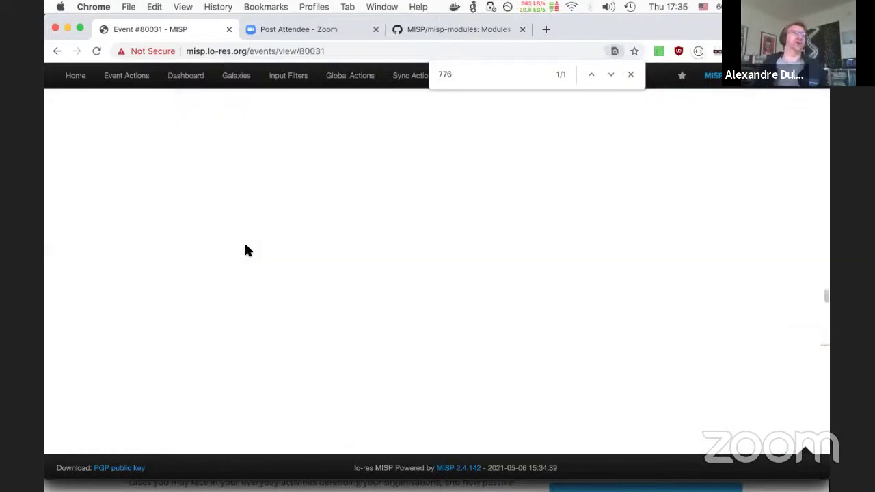
scroll(247, 250, down, 3)
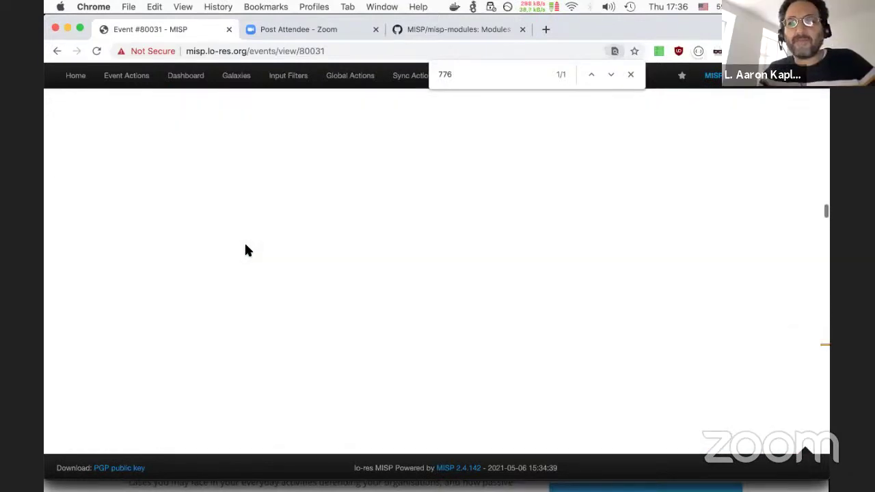
scroll(248, 250, up, 5)
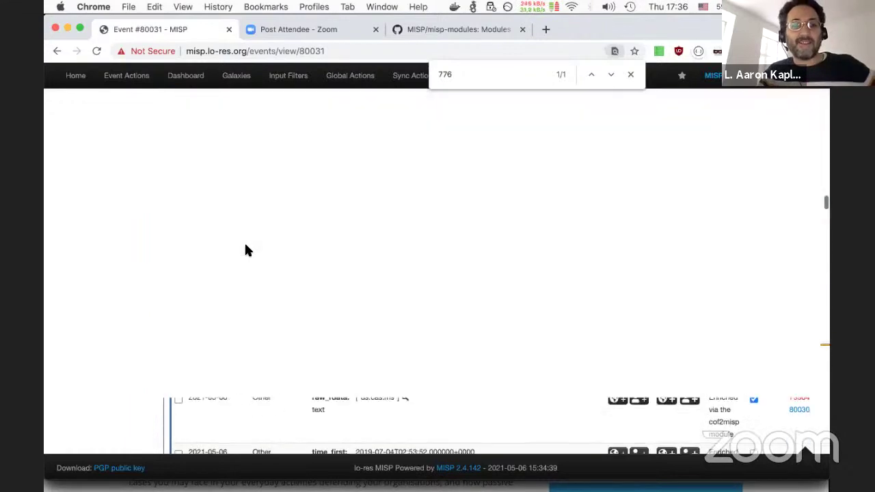
scroll(246, 250, up, 3)
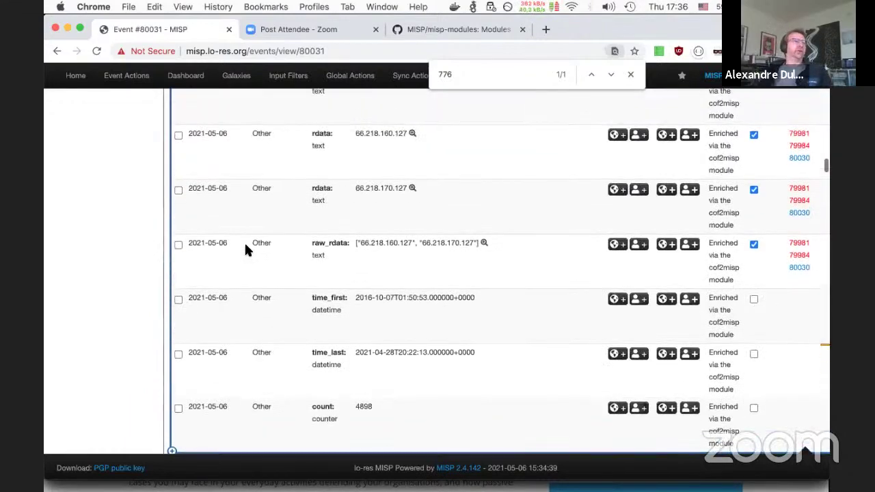
scroll(246, 250, up, 5)
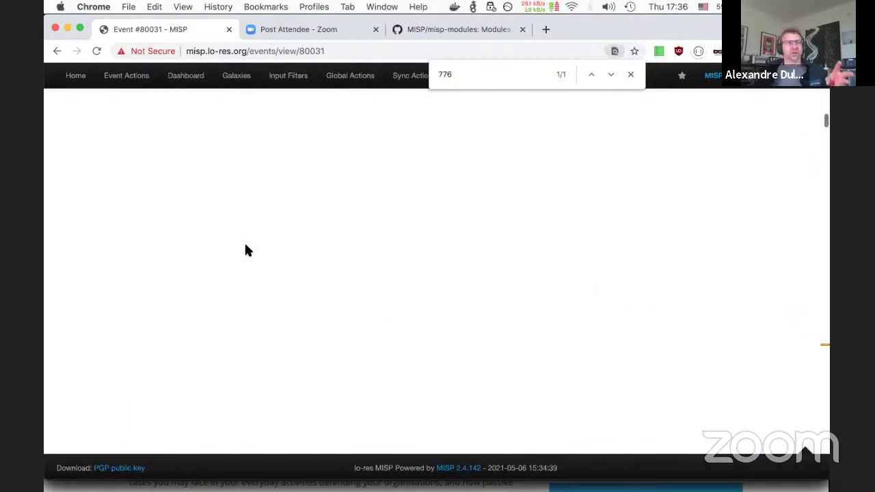
scroll(247, 250, up, 3)
scroll(246, 250, down, 3)
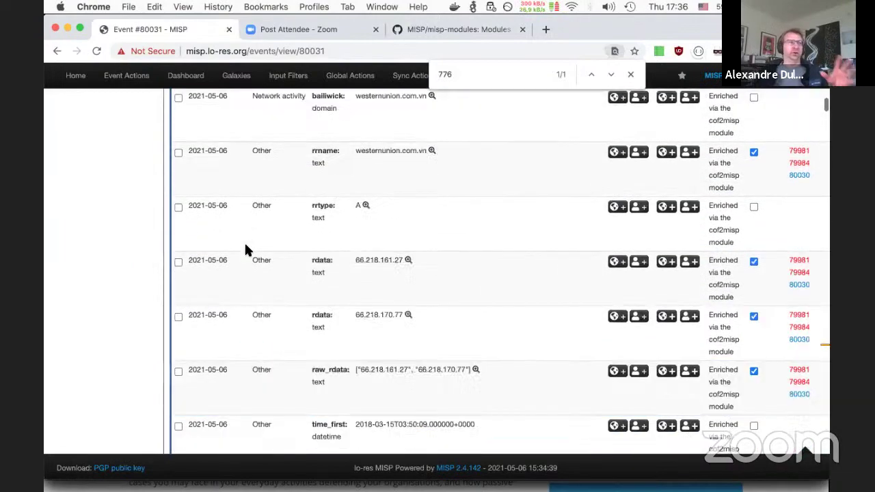
scroll(246, 250, up, 3)
scroll(246, 247, up, 15)
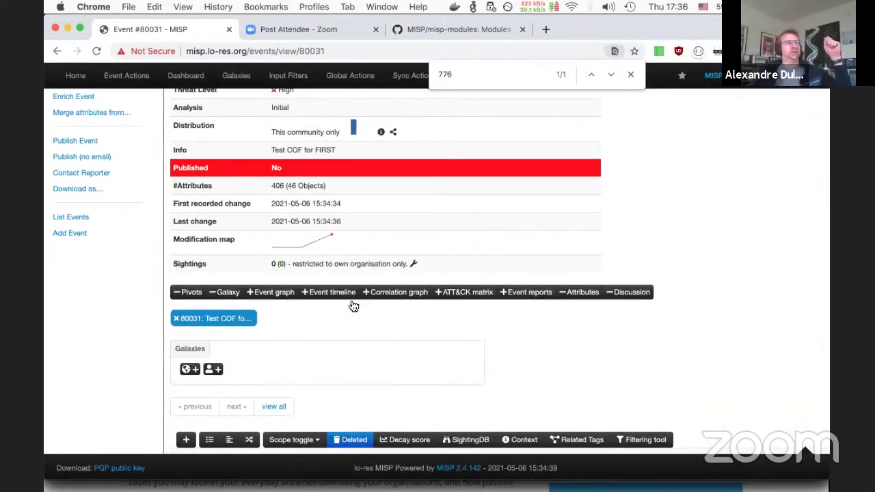
- Display the event timeline and look at its list of selectable attributes without choosing one
click(323, 292)
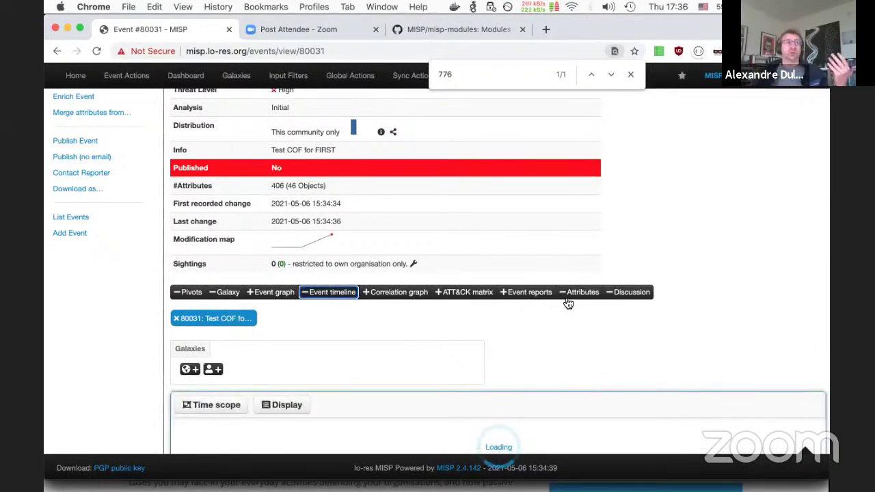
scroll(547, 304, down, 1)
scroll(135, 348, down, 5)
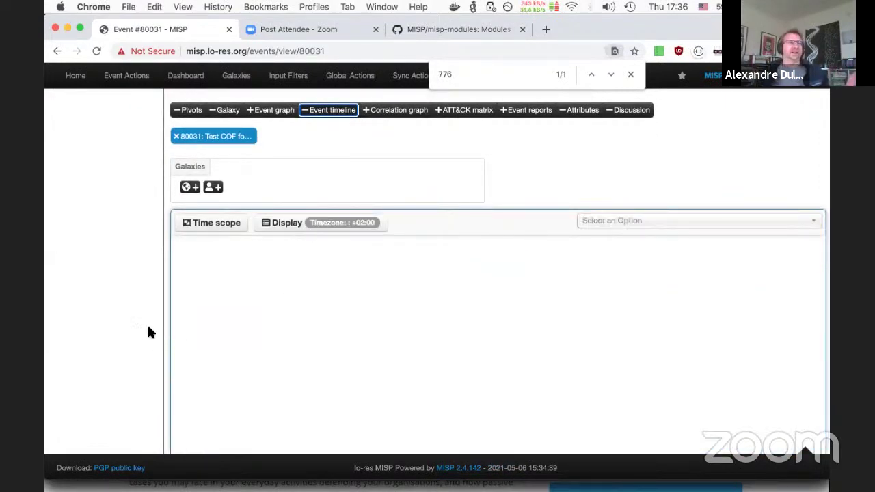
scroll(131, 328, down, 3)
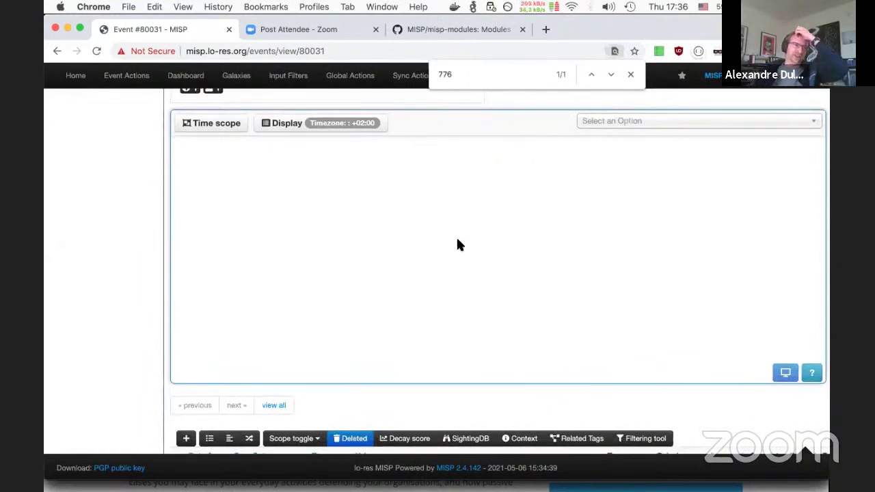
scroll(458, 245, down, 1)
scroll(458, 245, up, 1)
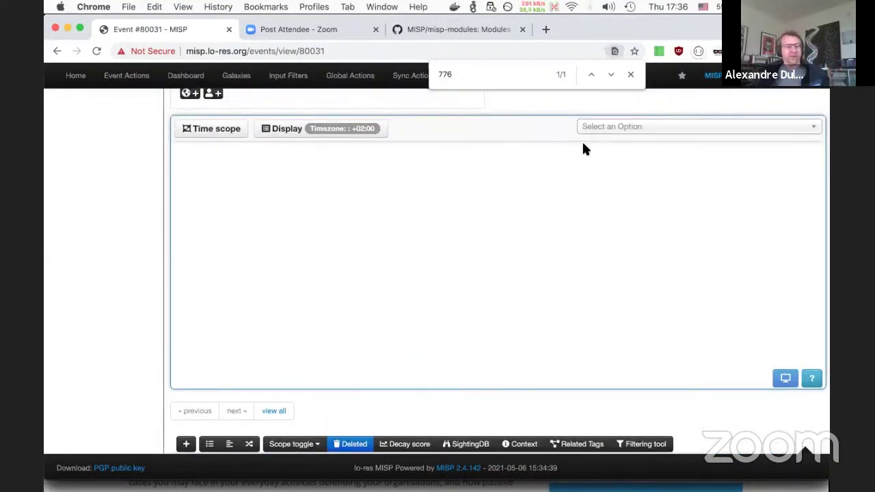
scroll(564, 171, up, 2)
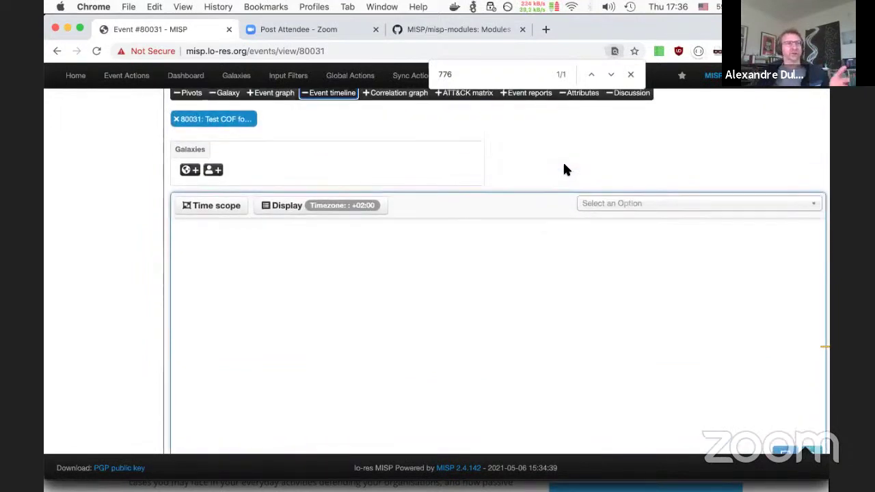
scroll(608, 160, down, 1)
click(610, 160)
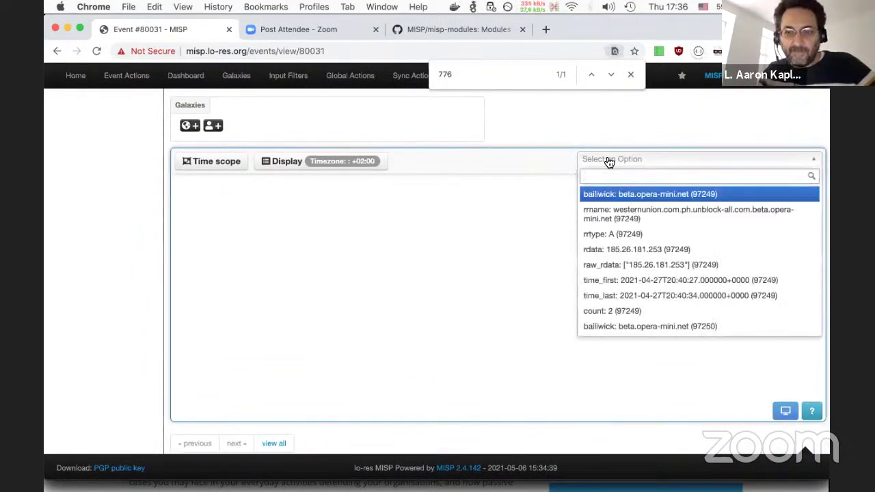
click(585, 131)
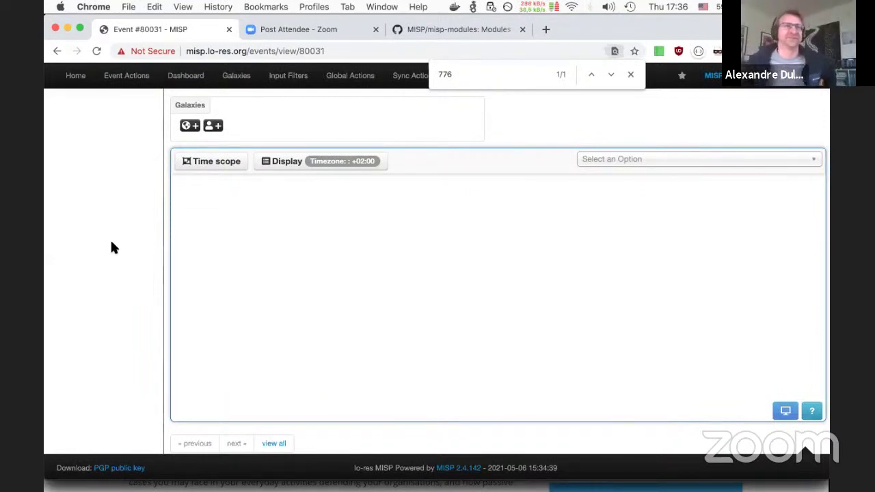
- Check the timeline's time scope options, keeping First seen/Last seen, and open its display settings
scroll(471, 276, down, 1)
scroll(471, 276, up, 1)
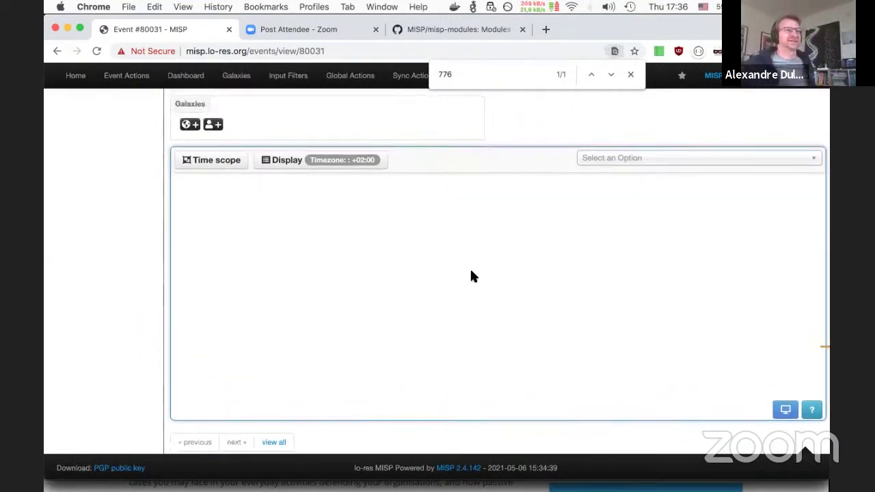
scroll(361, 267, up, 1)
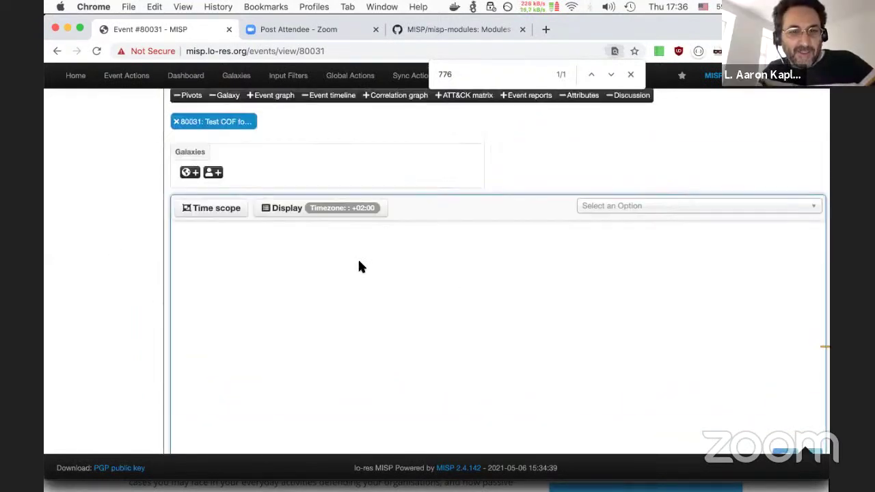
click(212, 208)
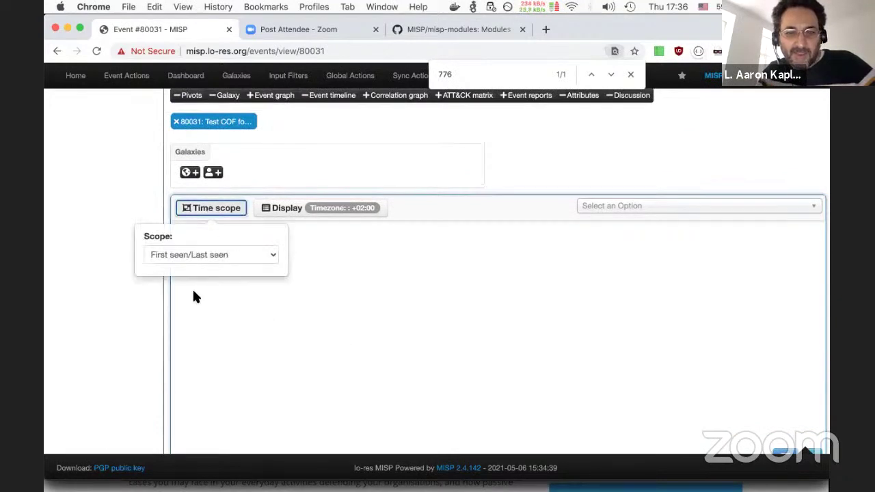
click(185, 261)
click(184, 260)
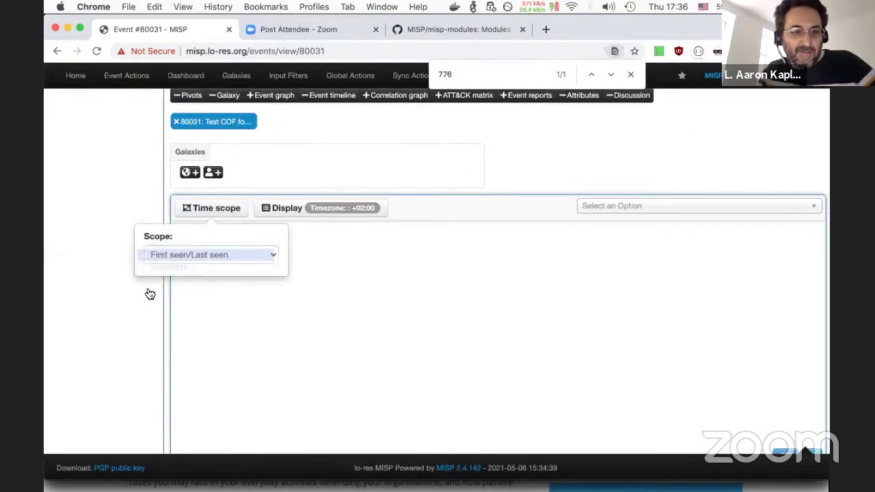
click(134, 289)
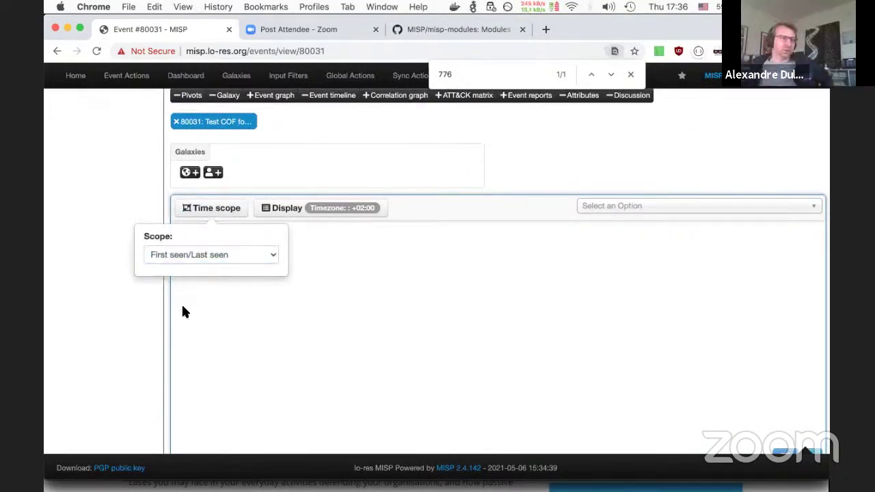
click(362, 208)
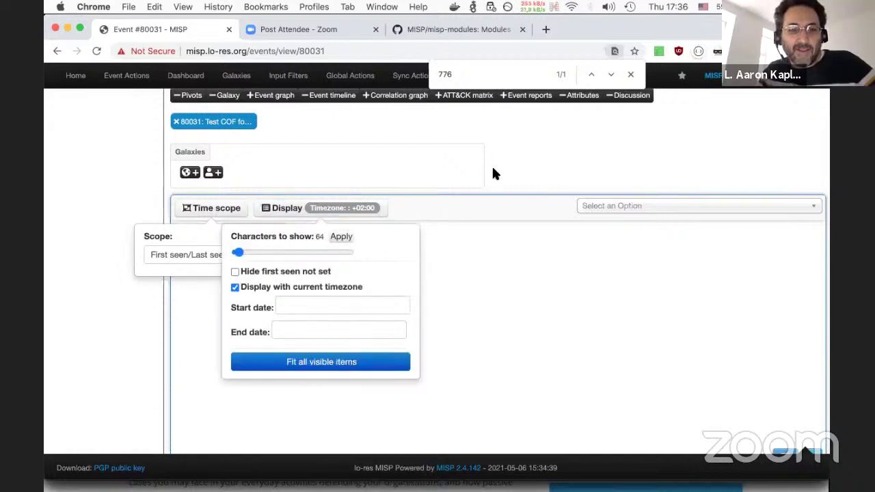
- Display the event graph and open its physics settings
scroll(491, 165, up, 3)
scroll(492, 173, up, 2)
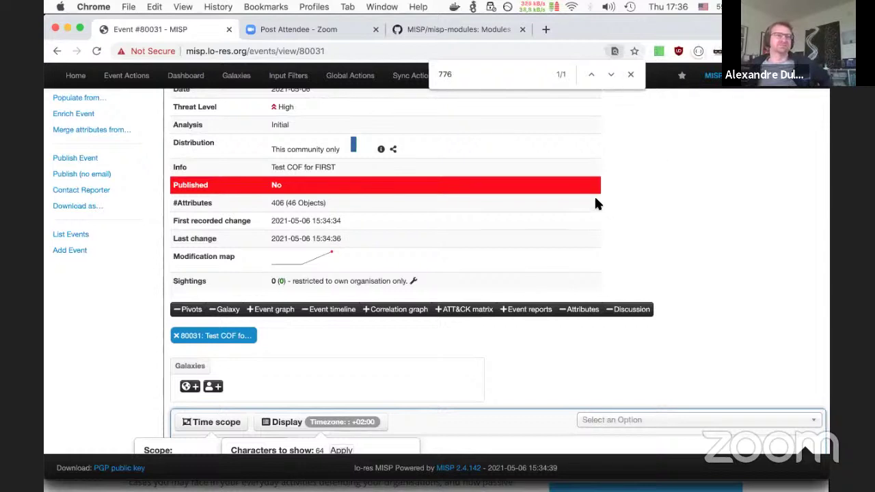
scroll(595, 198, up, 1)
click(274, 317)
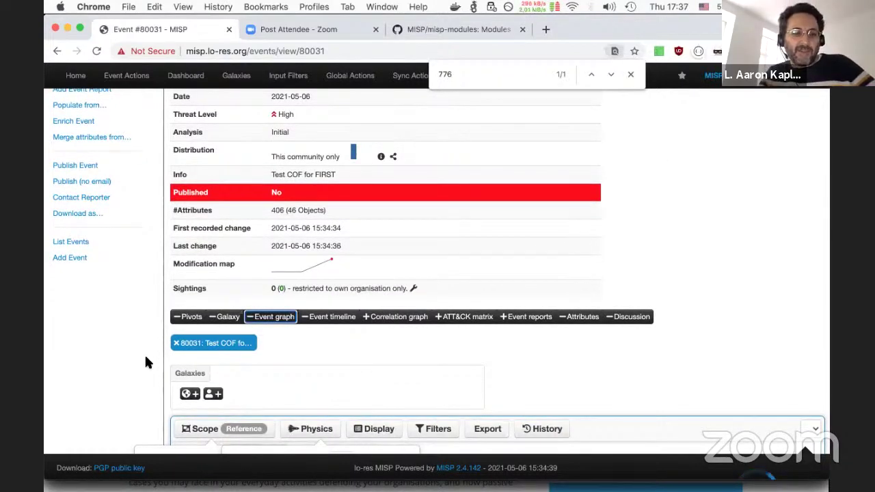
scroll(146, 362, down, 3)
scroll(148, 365, down, 2)
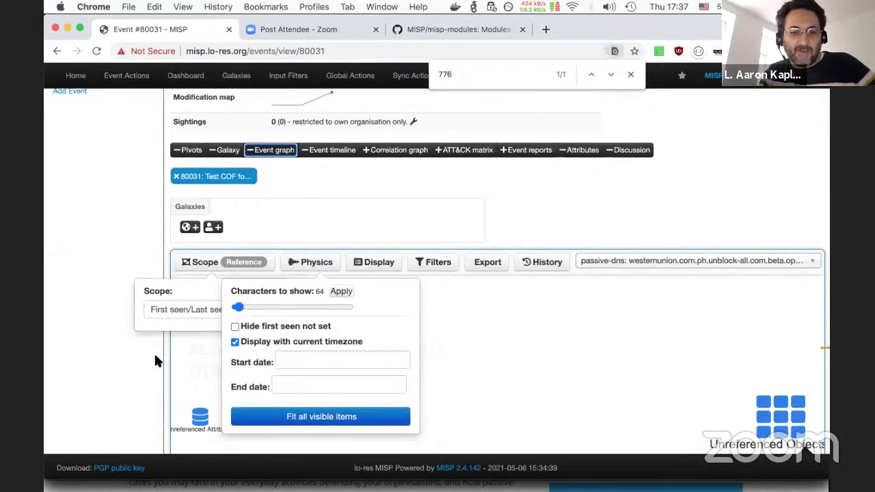
click(314, 265)
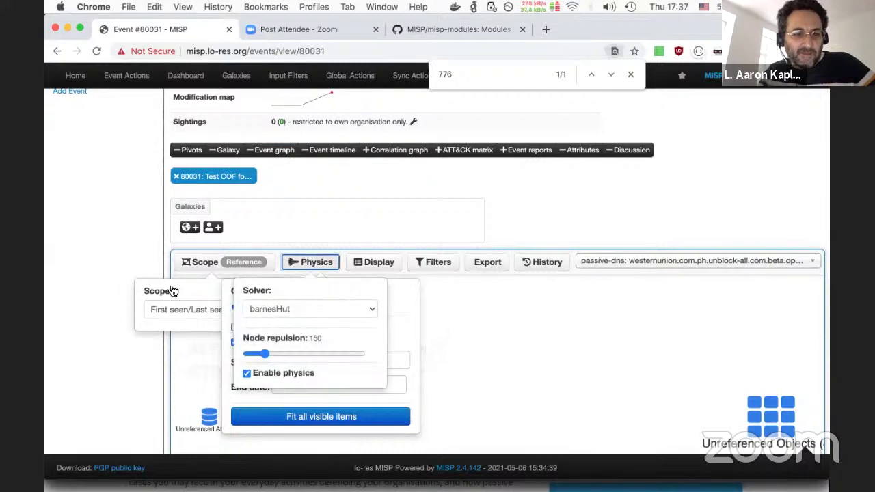
- Zoom in on the Unreferenced Objects node in the event graph and zoom back out
scroll(135, 266, down, 4)
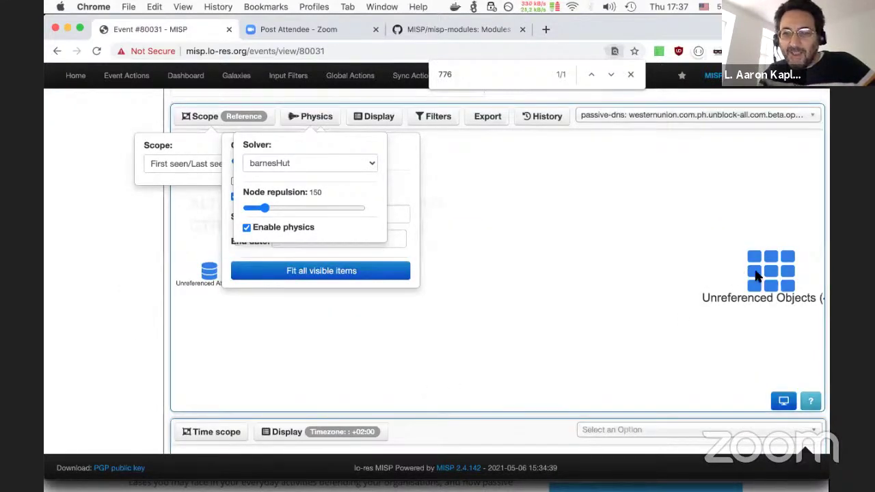
scroll(576, 196, up, 2)
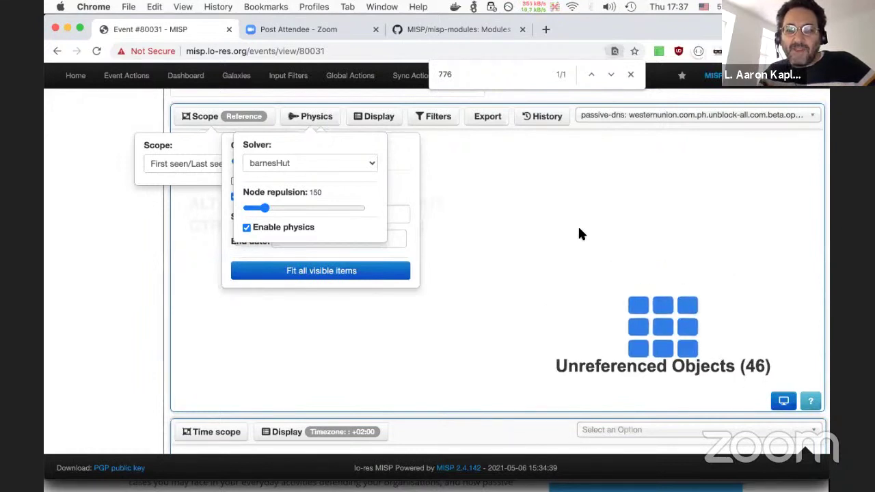
scroll(579, 235, down, 2)
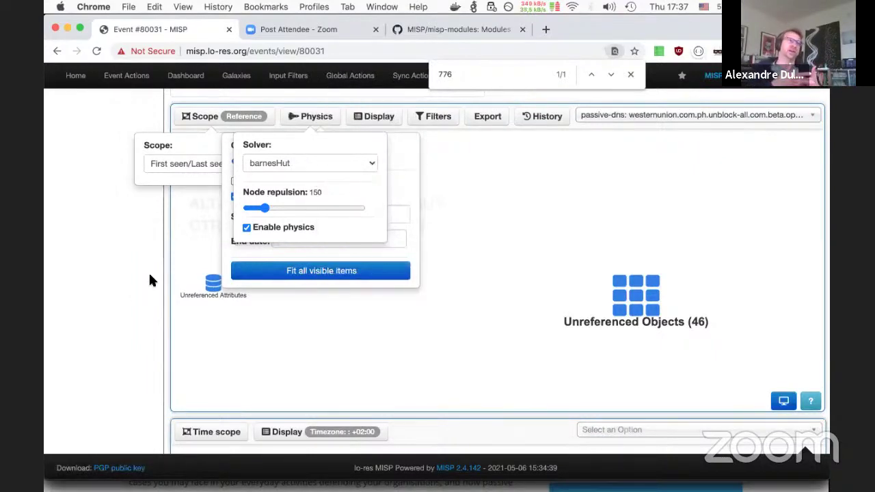
- Return to the event overview with its related events and close the page search for "776"
scroll(149, 279, up, 5)
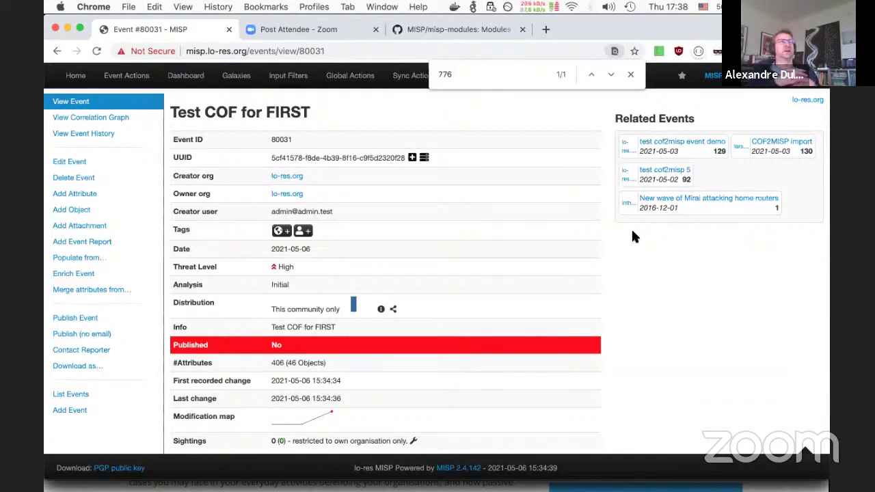
click(630, 74)
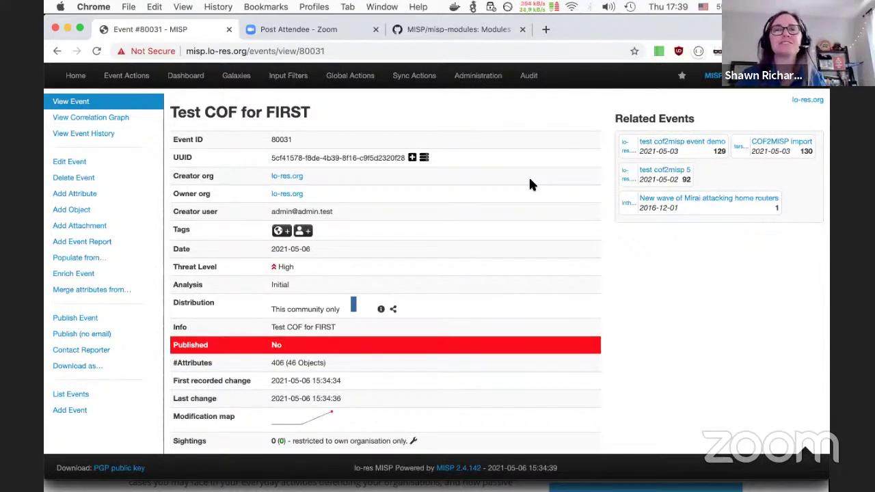
- Switch to the PowerPoint slide show and advance from the Live - Demo slide through the cof2misp screenshot slides
key(super+Tab)
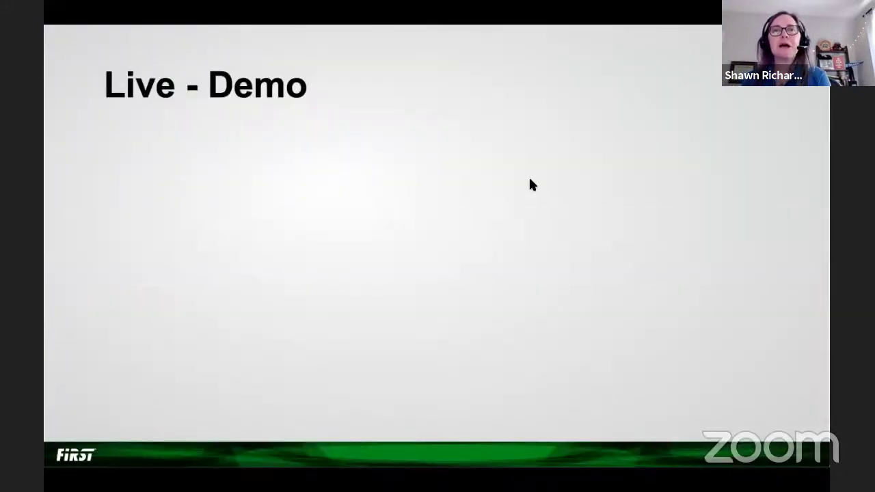
key(Right)
key(Right)
key(Right)
key(Right)
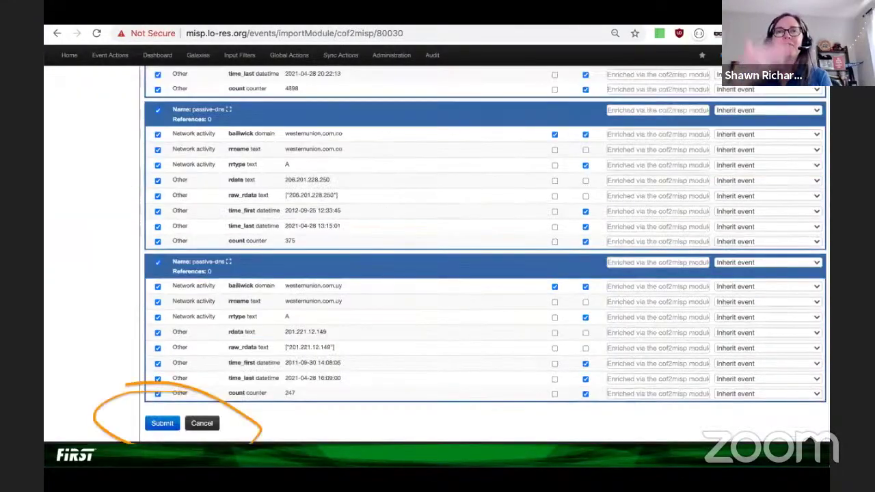
key(Right)
- Leave the slide show and select slide 16, "Staying in touch", in the 20210506-pDNS SIG.pptx presentation
click(423, 184)
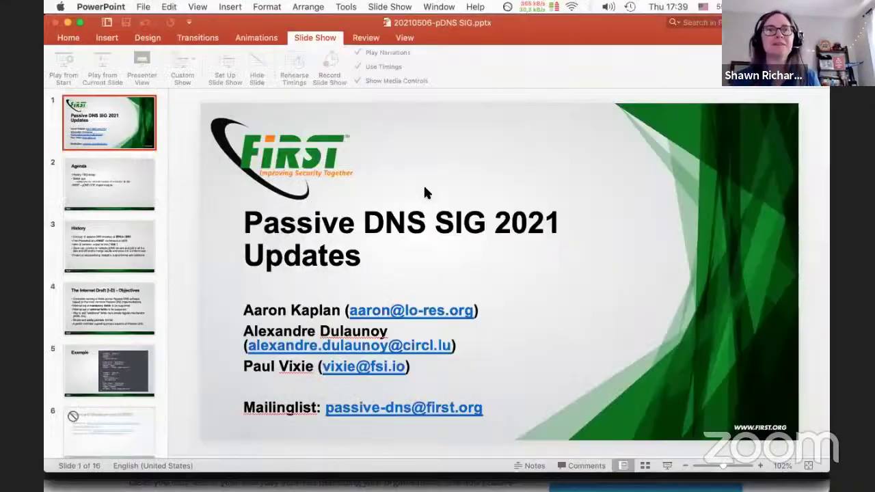
scroll(110, 267, down, 10)
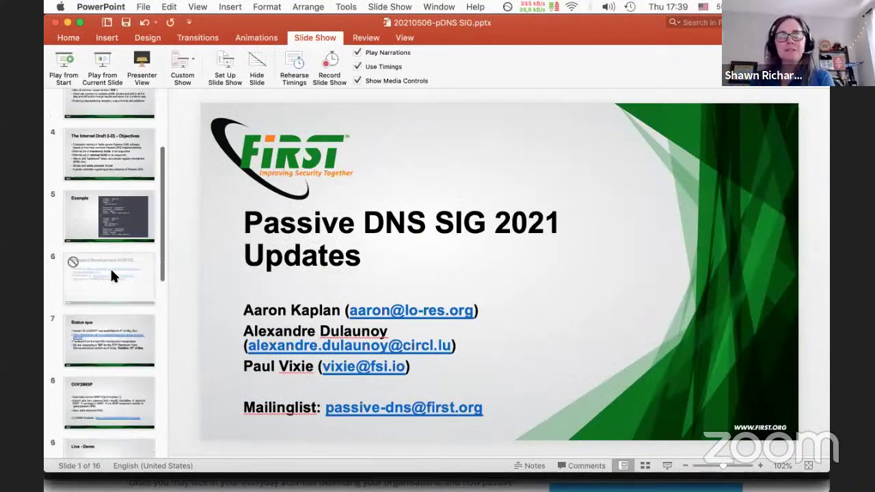
click(110, 413)
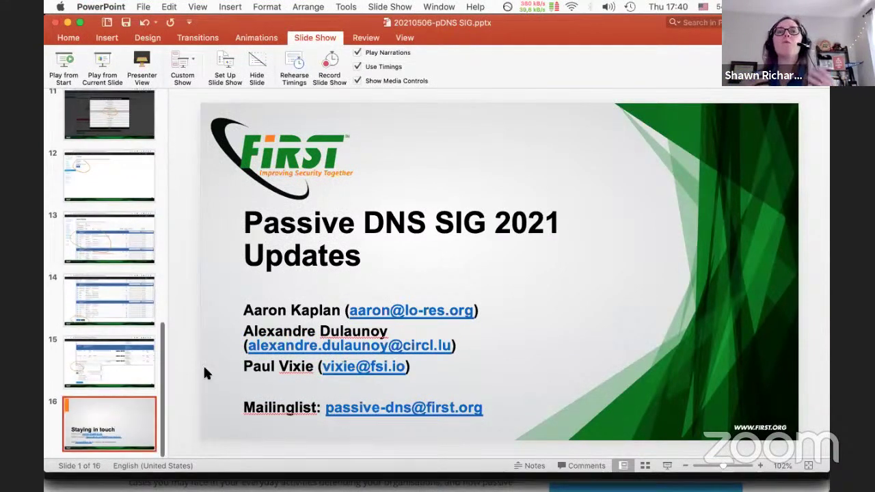